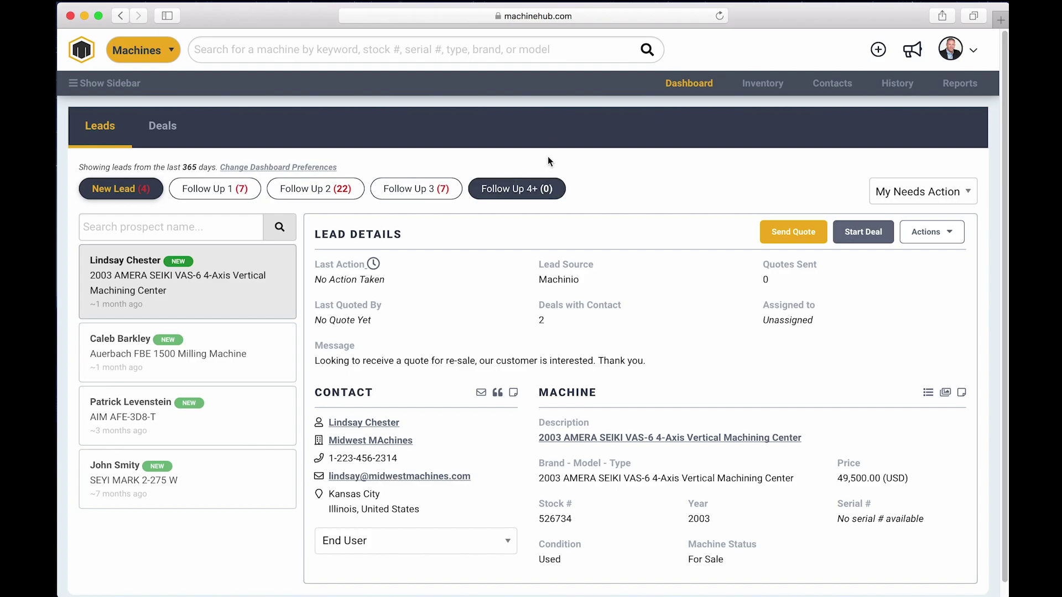
Show the dashboard leads that are due for Follow Up 1 and look through the list.
left_click(217, 190)
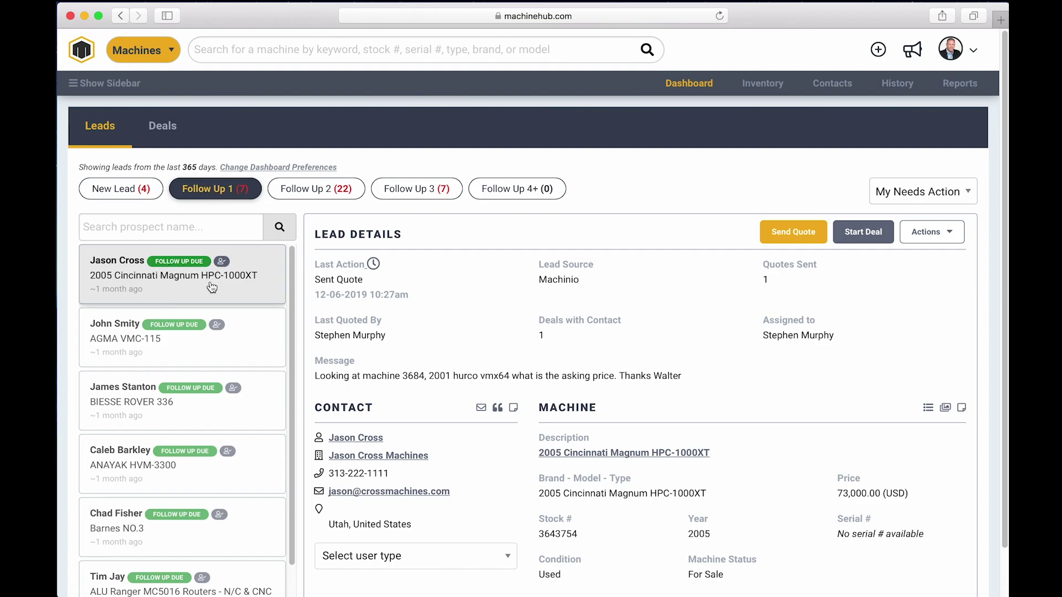
scroll(179, 294, "down", 1)
scroll(180, 293, "up", 1)
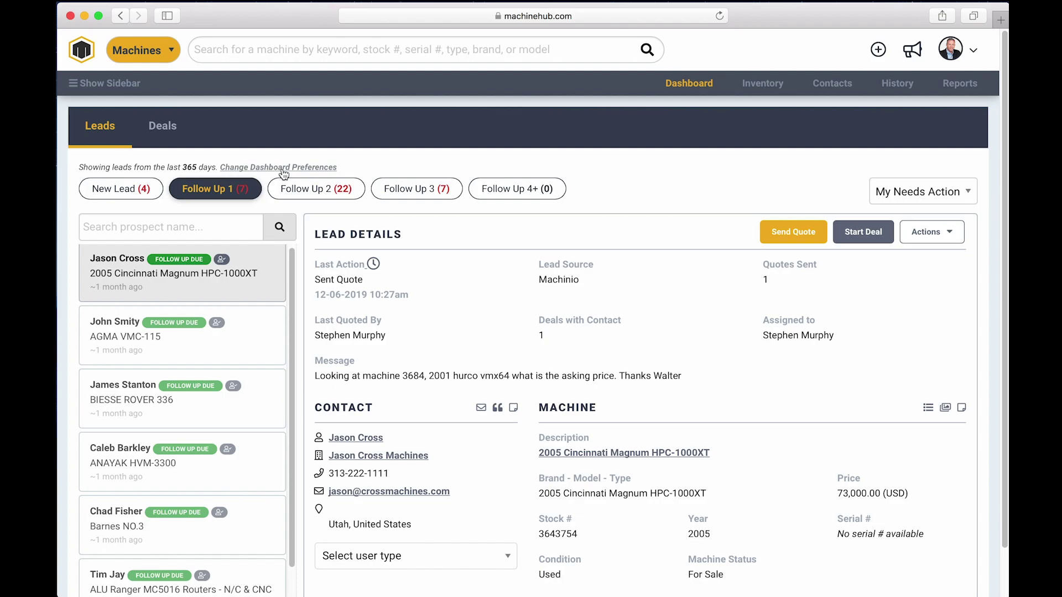
Open the personal account settings and view the Preferences and Dashboard Settings sections.
left_click(950, 49)
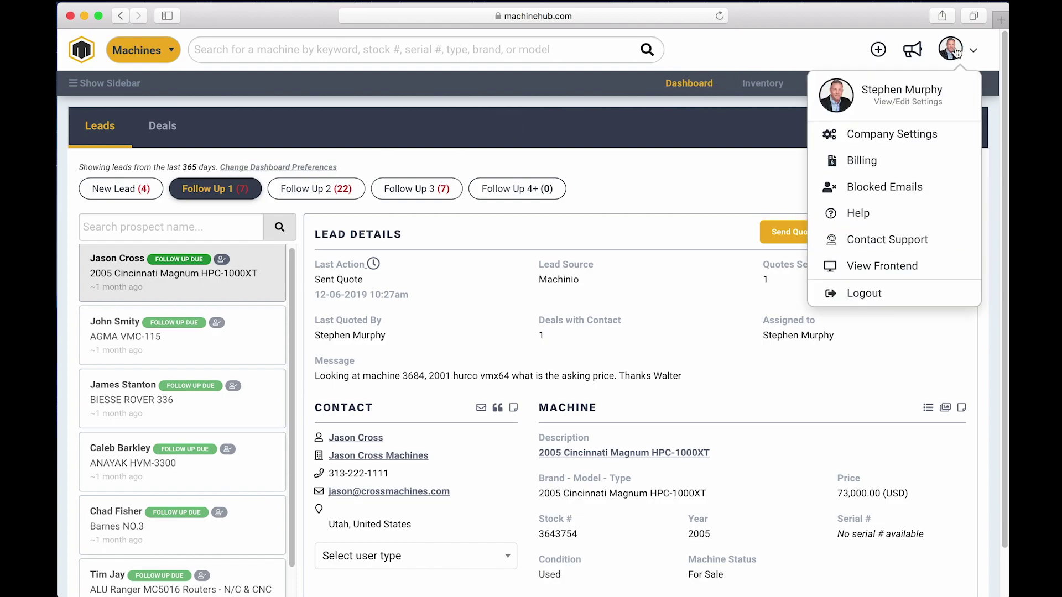
left_click(915, 95)
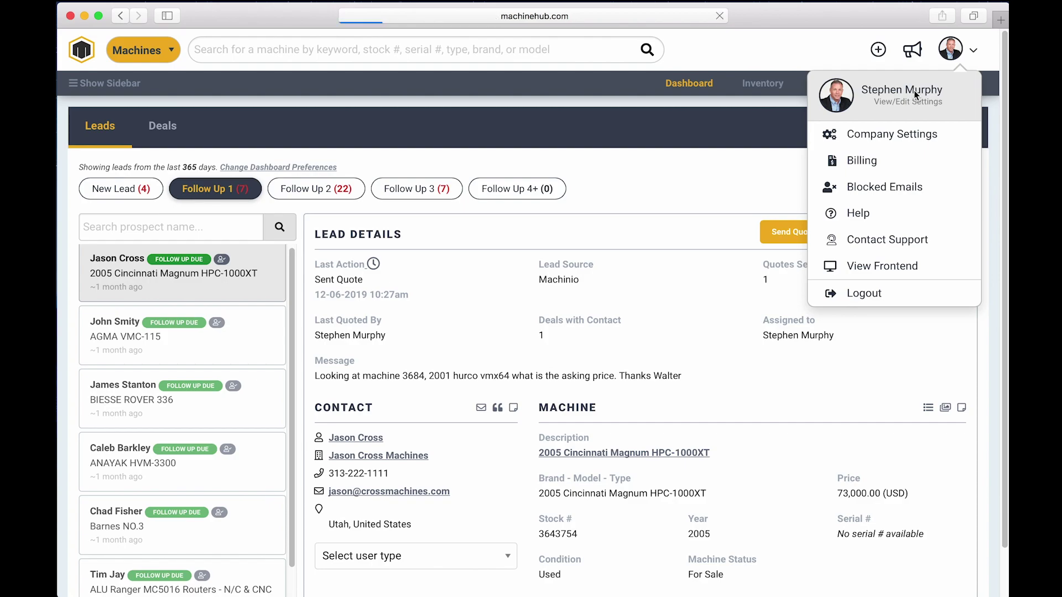
scroll(529, 321, "down", 15)
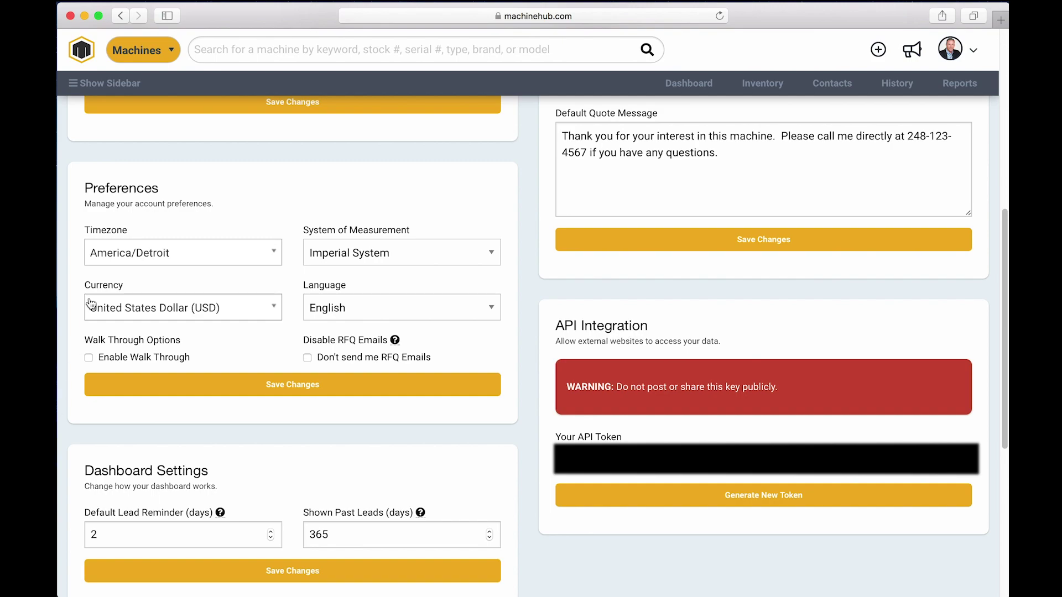
Switch the global search category from Machines to Contacts.
left_click(148, 60)
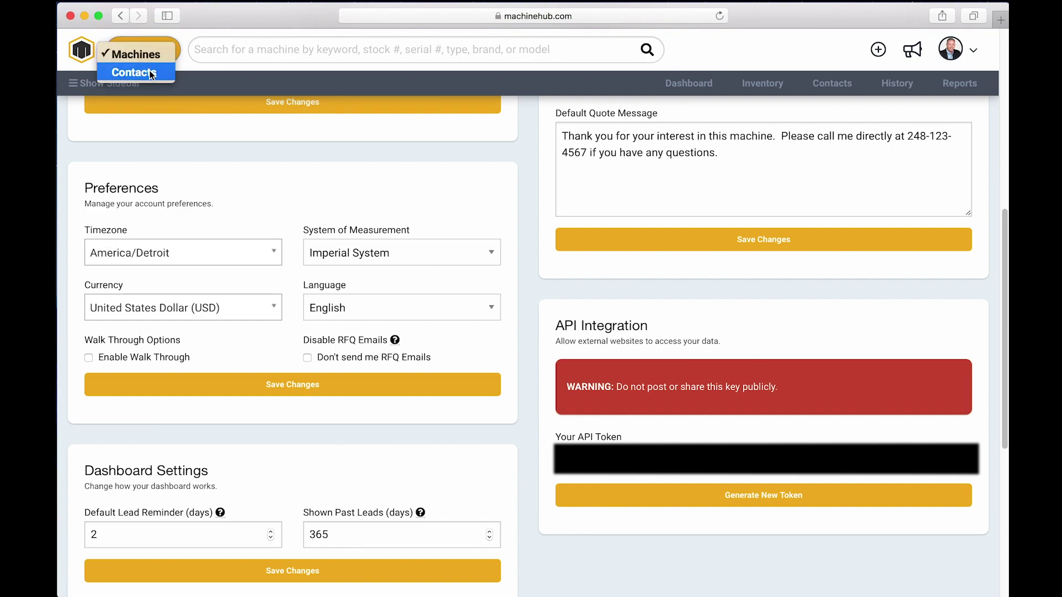
left_click(150, 74)
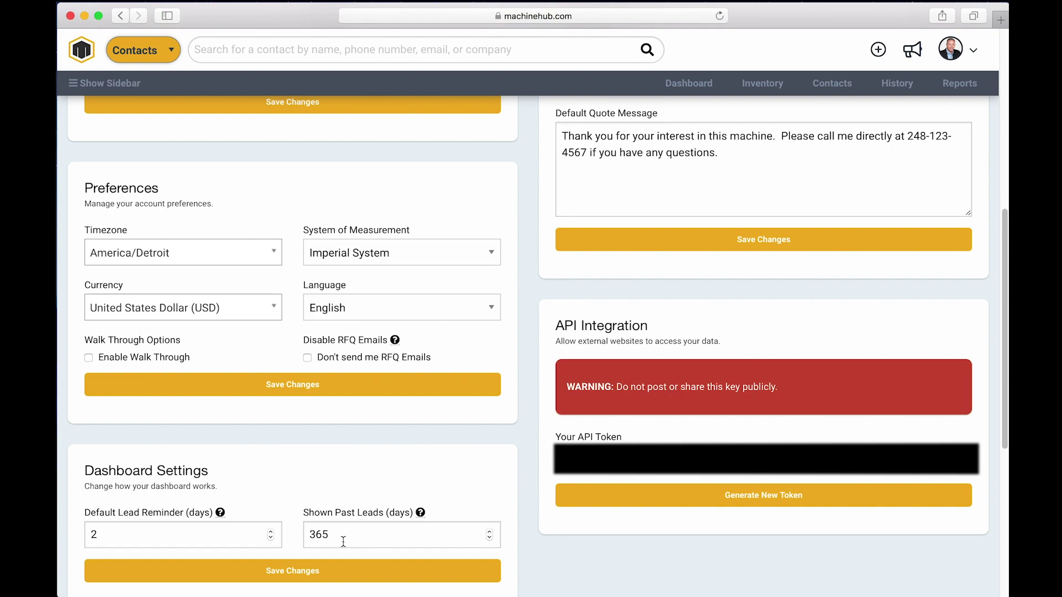
scroll(349, 536, "up", 1)
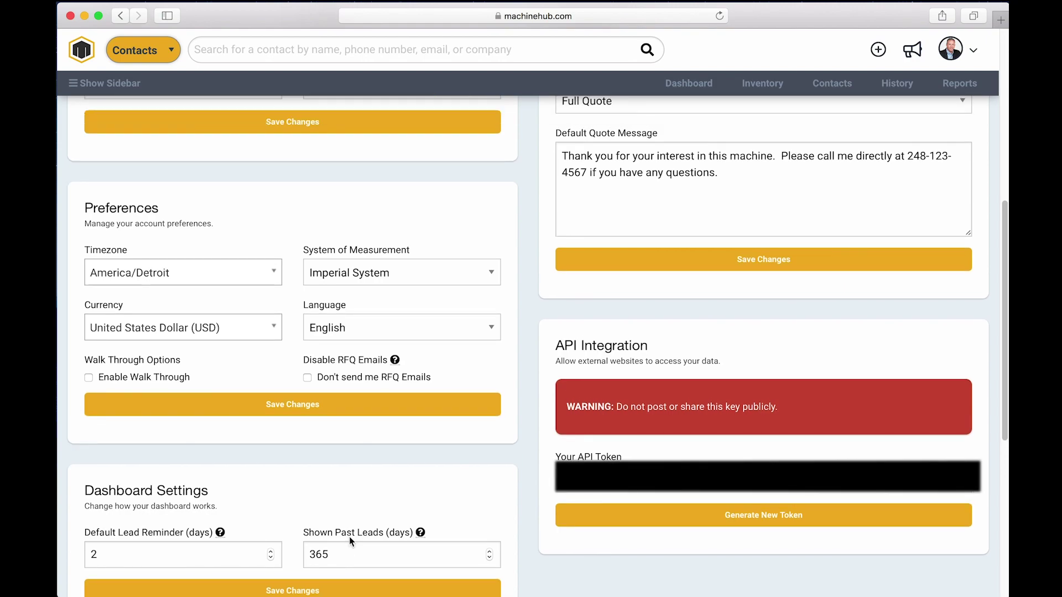
scroll(349, 537, "down", 1)
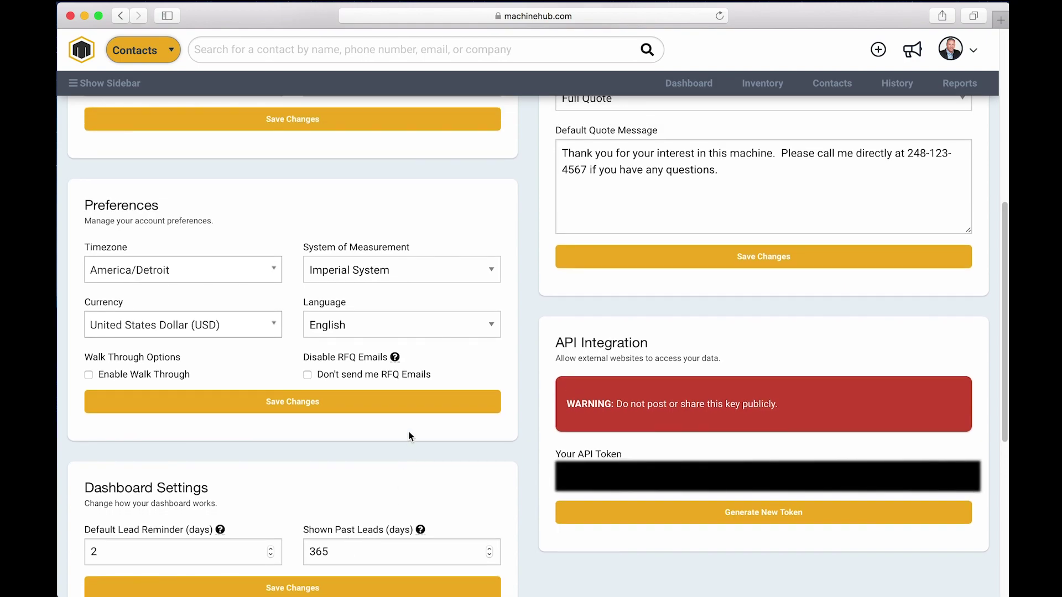
Return to the dashboard and display the Follow Up 1 leads.
left_click(686, 89)
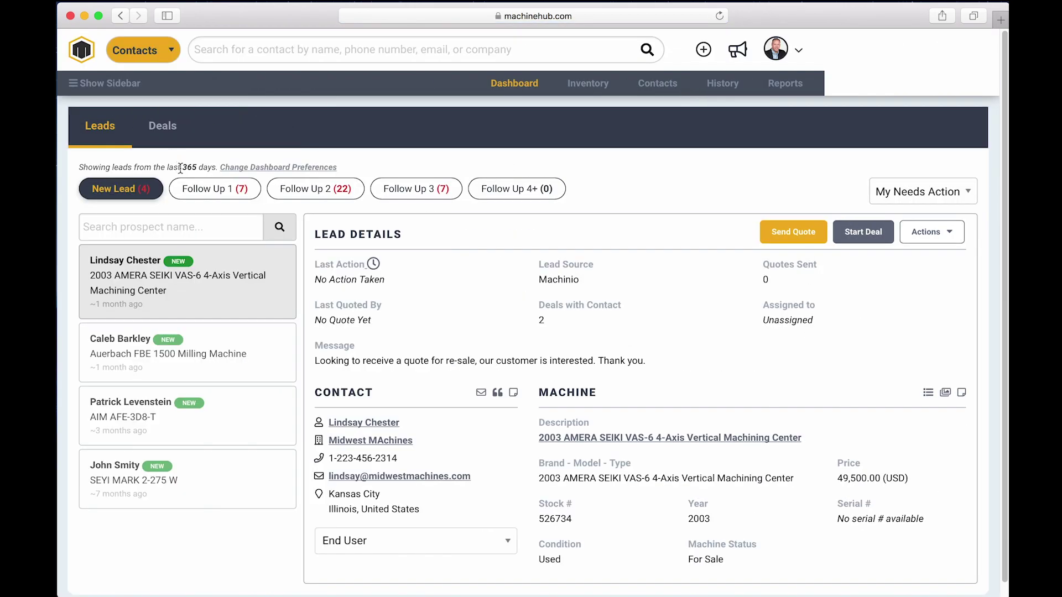
left_click(217, 195)
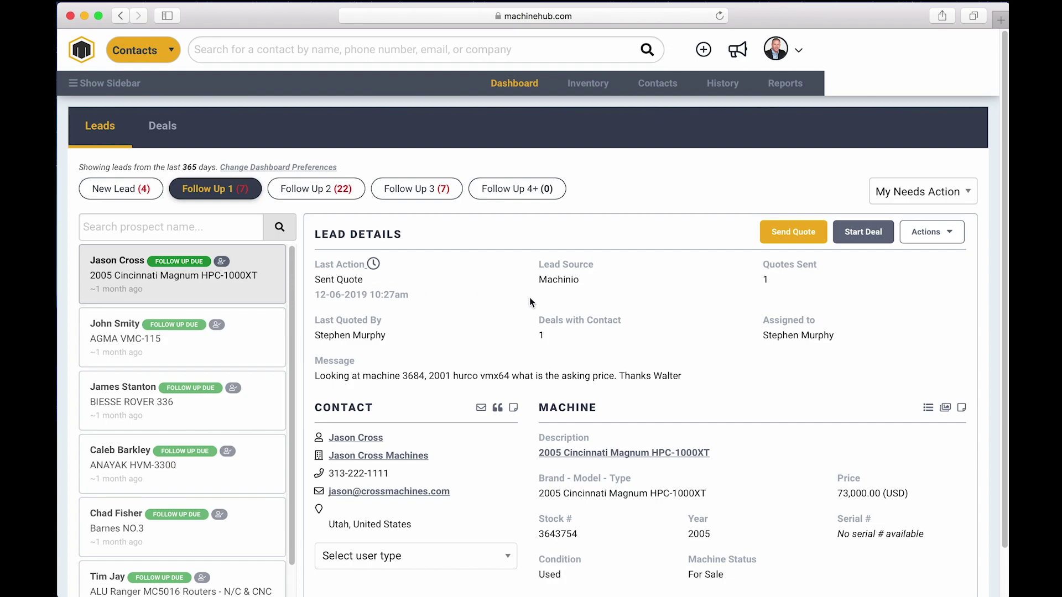
scroll(481, 348, "down", 1)
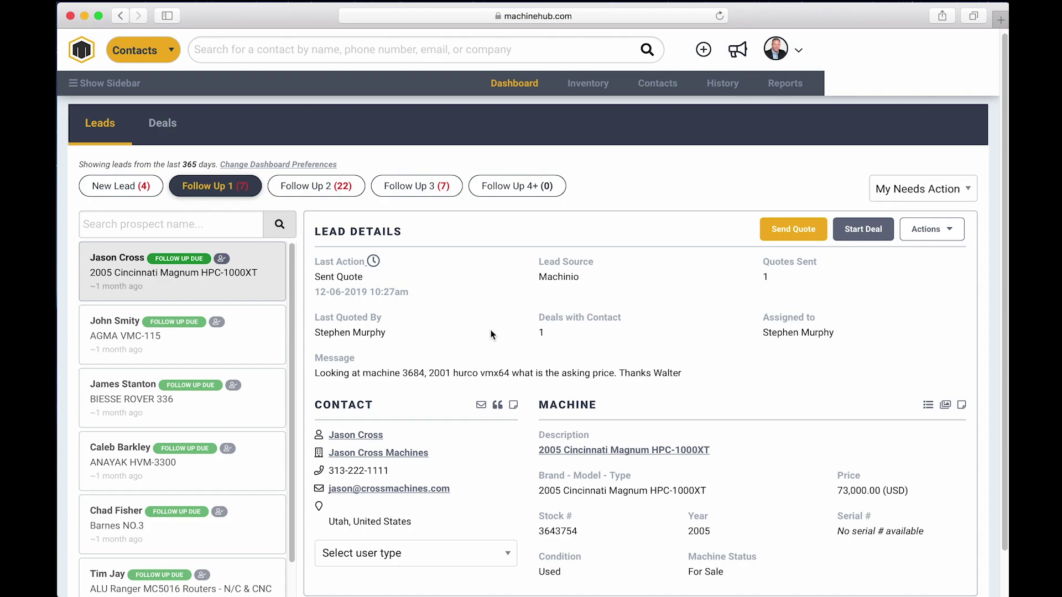
Log a sent email on the 2005 Cincinnati Magnum HPC-1000XT lead and save the note "Sent Em".
left_click(933, 238)
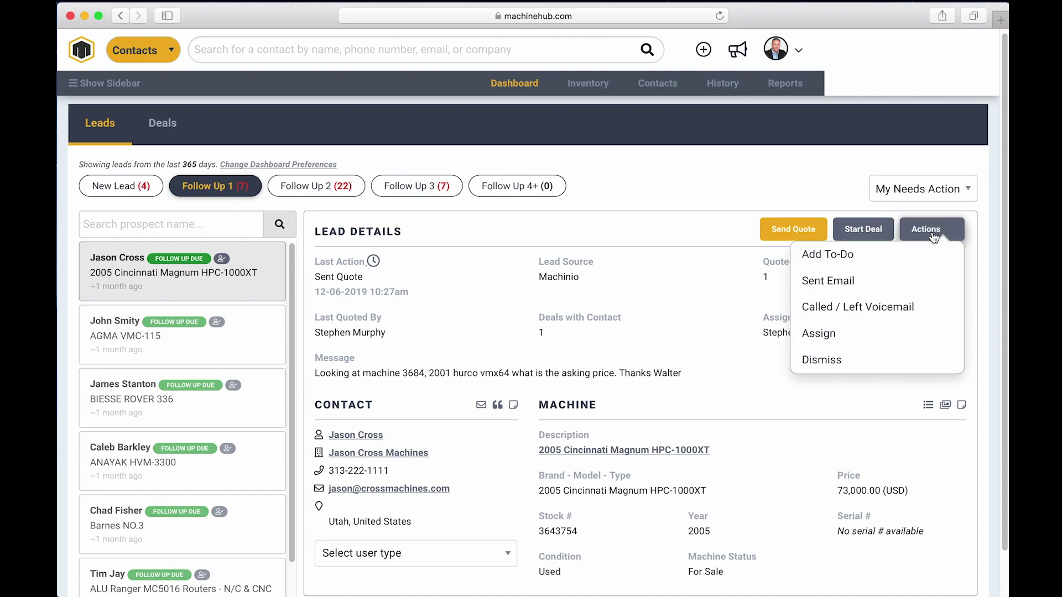
left_click(854, 283)
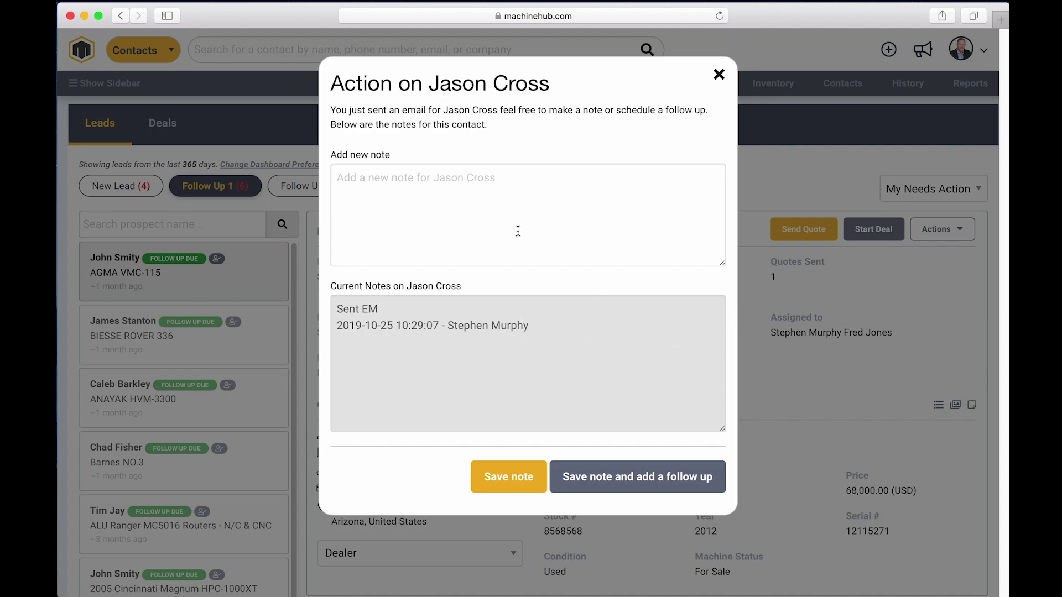
left_click(443, 180)
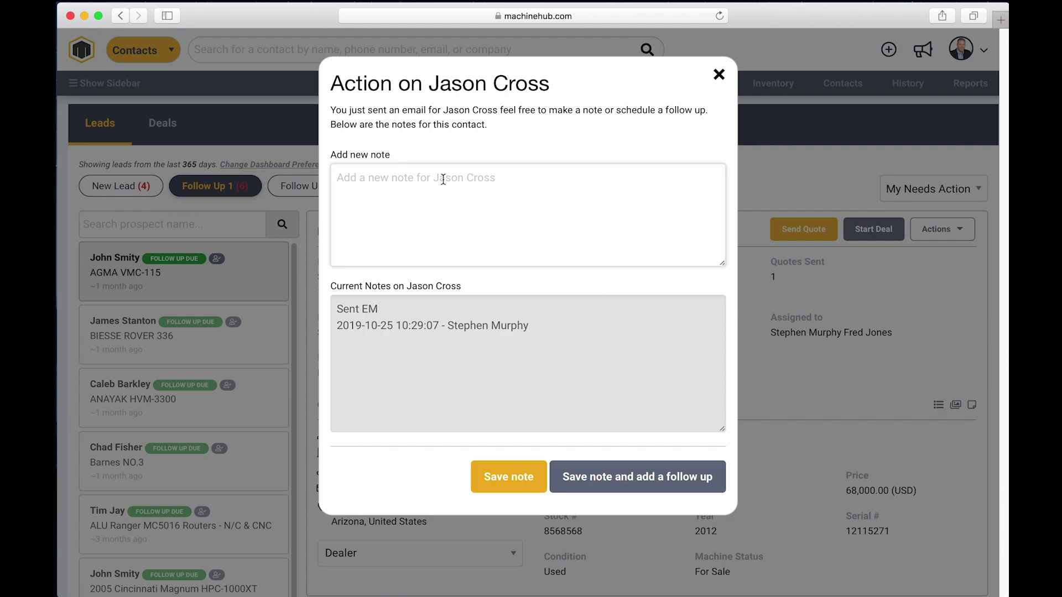
type("Sent")
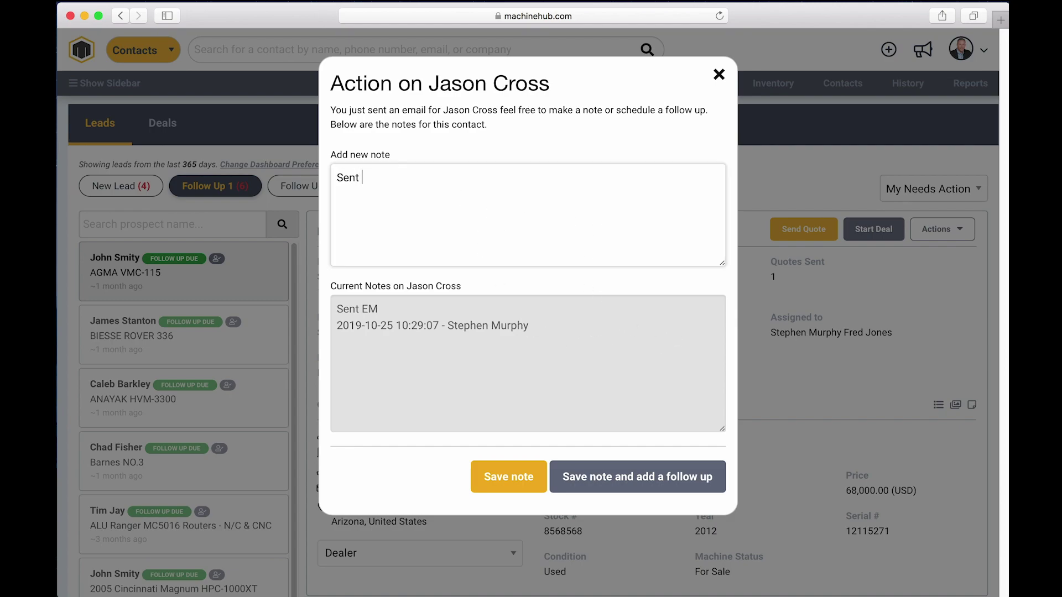
type(" Em")
left_click(510, 479)
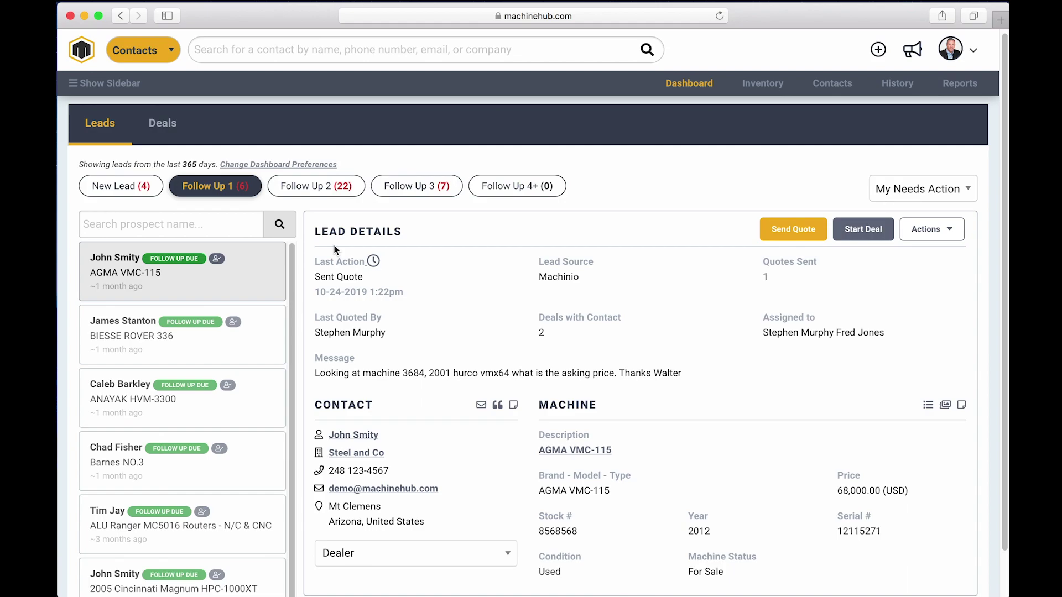
Assign the new lead for the 2003 AMERA SEIKI VAS-6 machining center to the second salesperson offered.
left_click(137, 191)
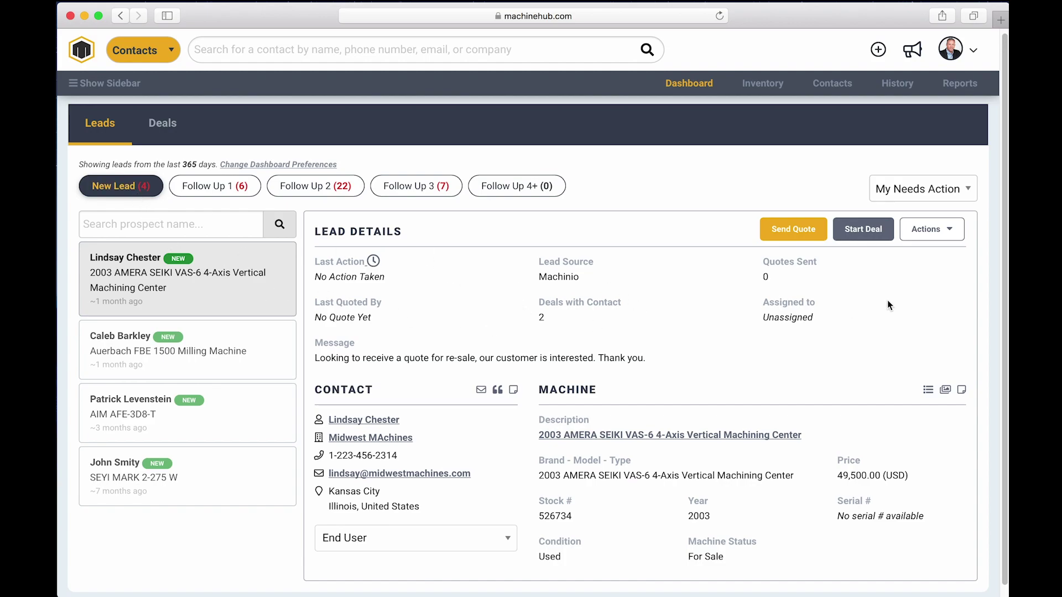
left_click(928, 233)
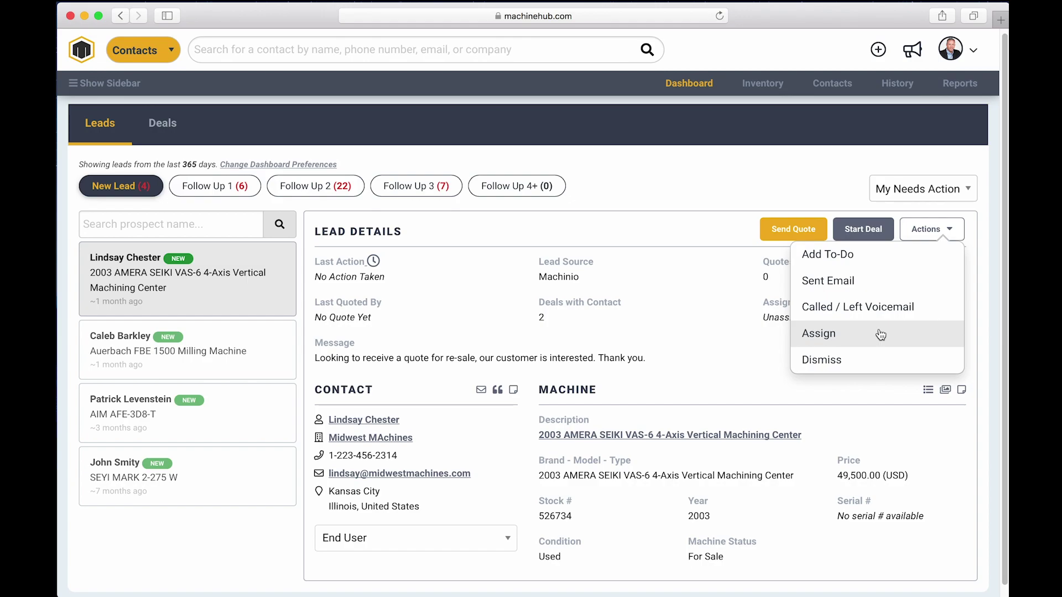
left_click(821, 335)
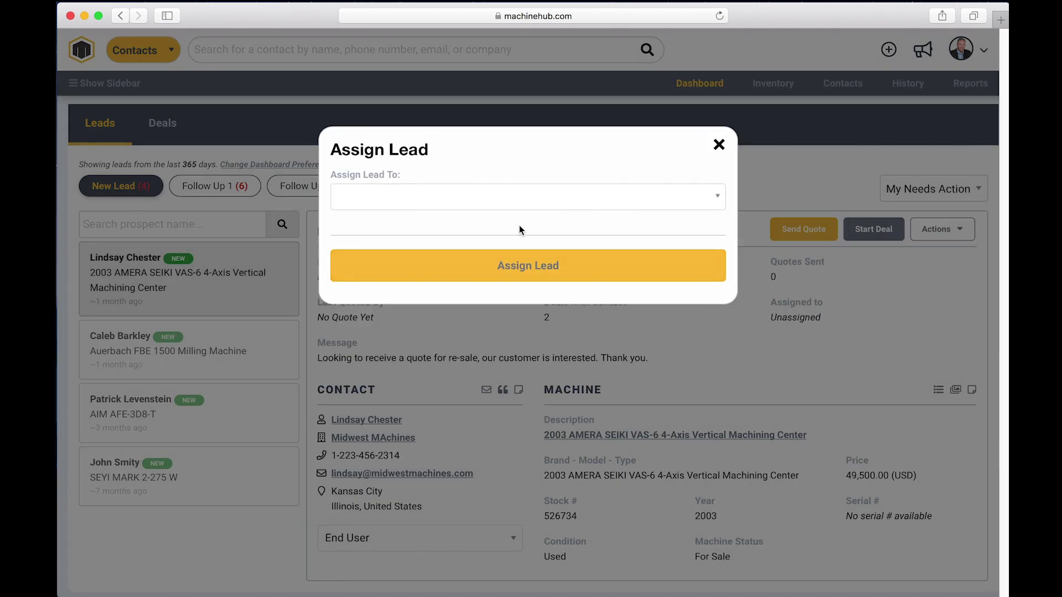
left_click(438, 205)
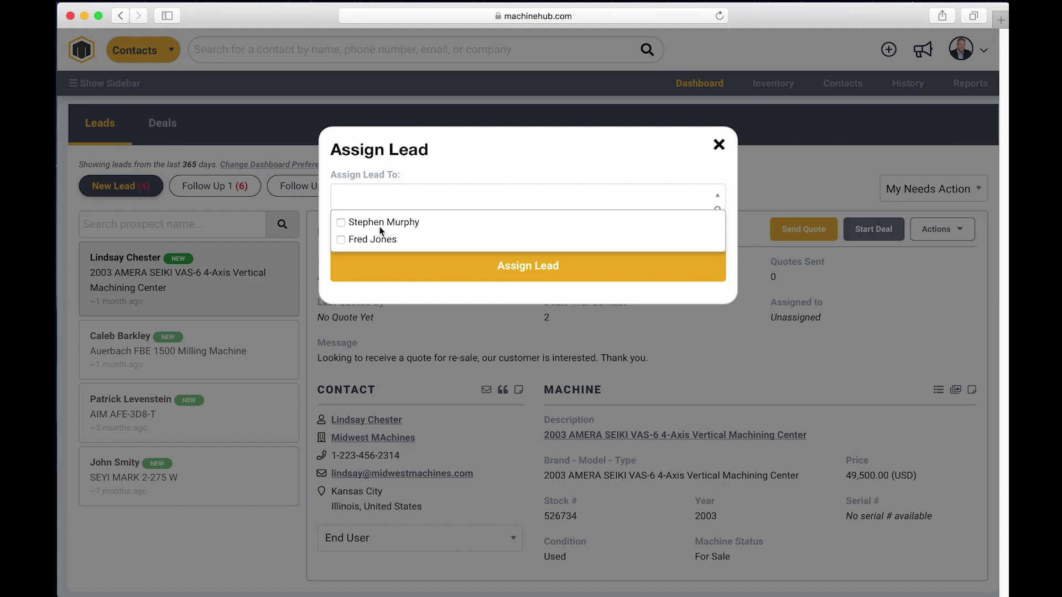
left_click(344, 240)
left_click(509, 271)
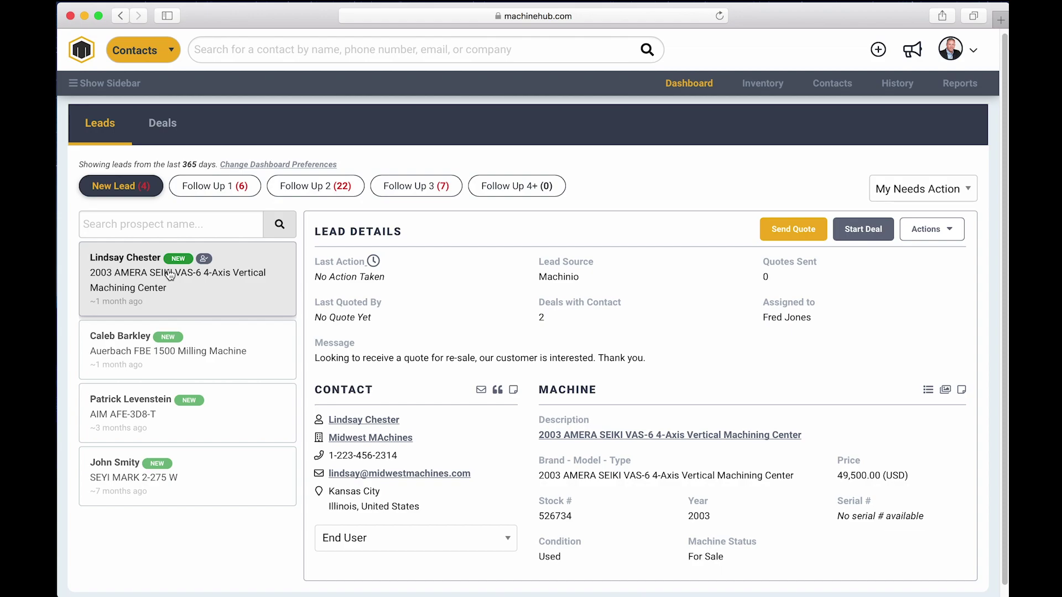
Dismiss the new lead for the Auerbach FBE 1500 Milling Machine with the reason Spam.
left_click(230, 356)
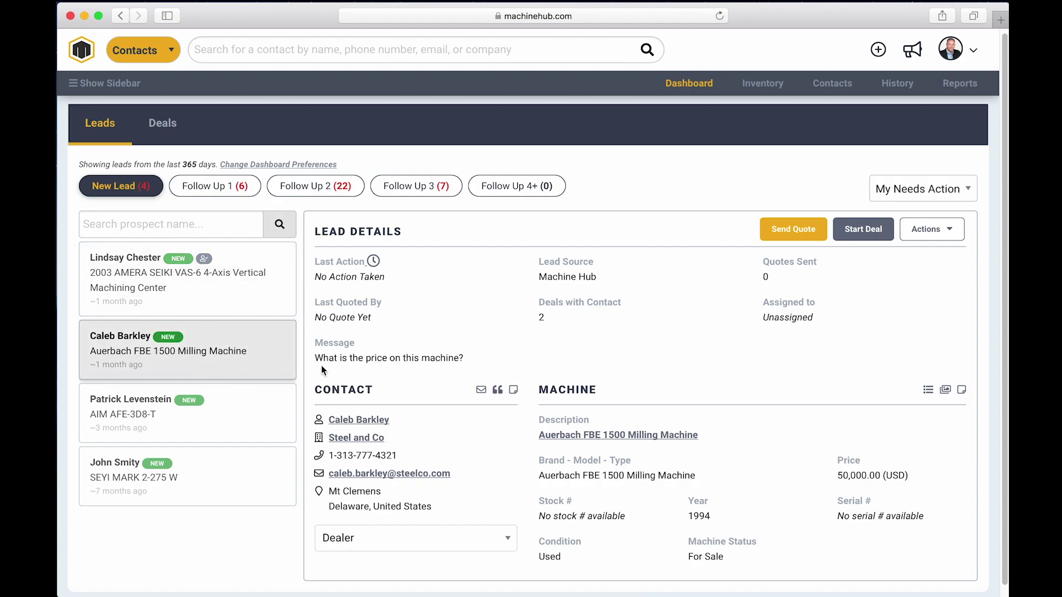
left_click(928, 240)
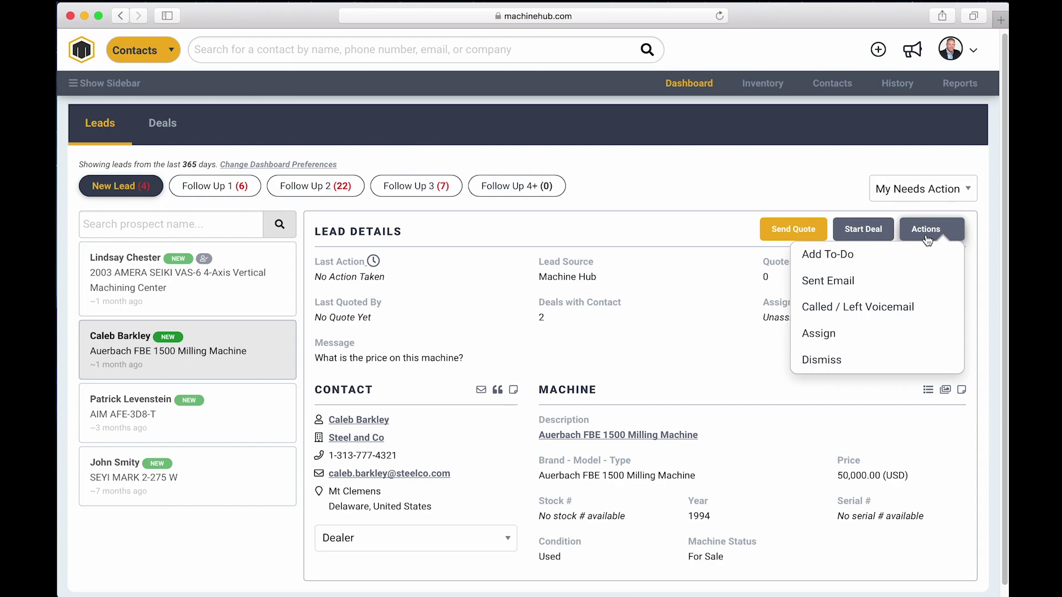
left_click(833, 365)
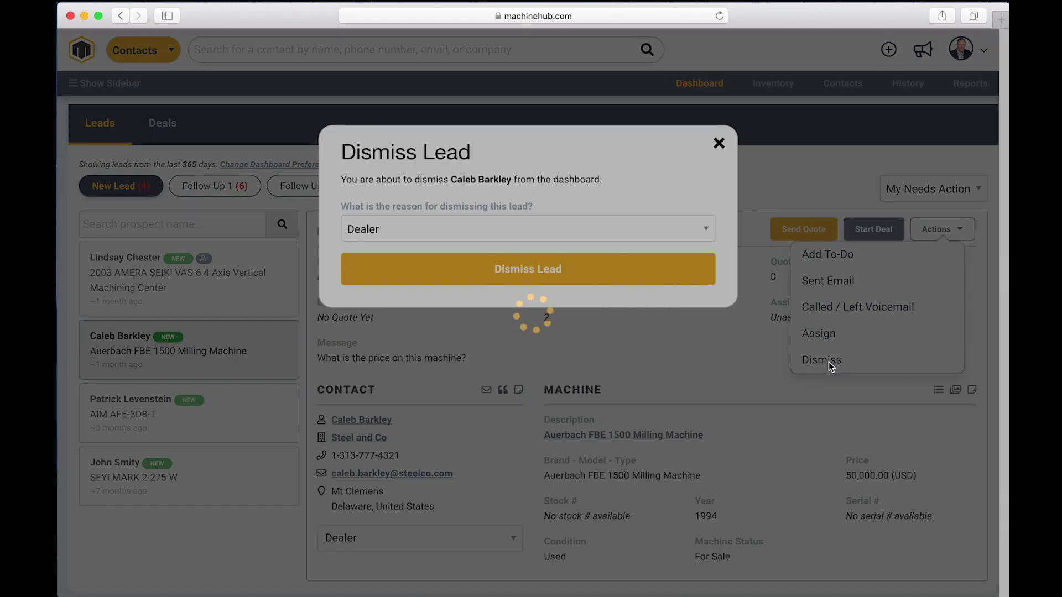
left_click(454, 233)
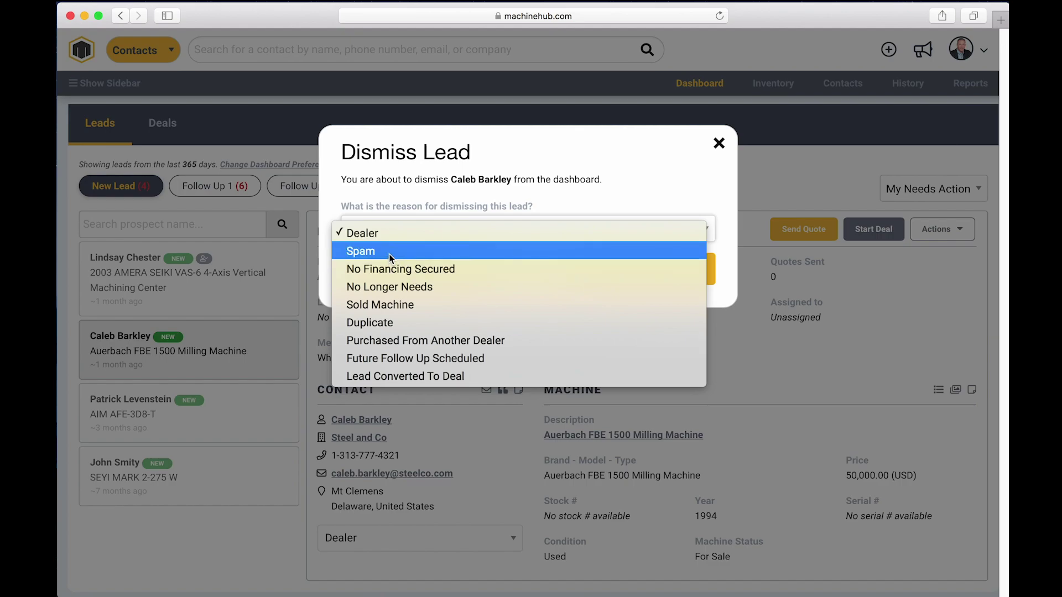
left_click(390, 254)
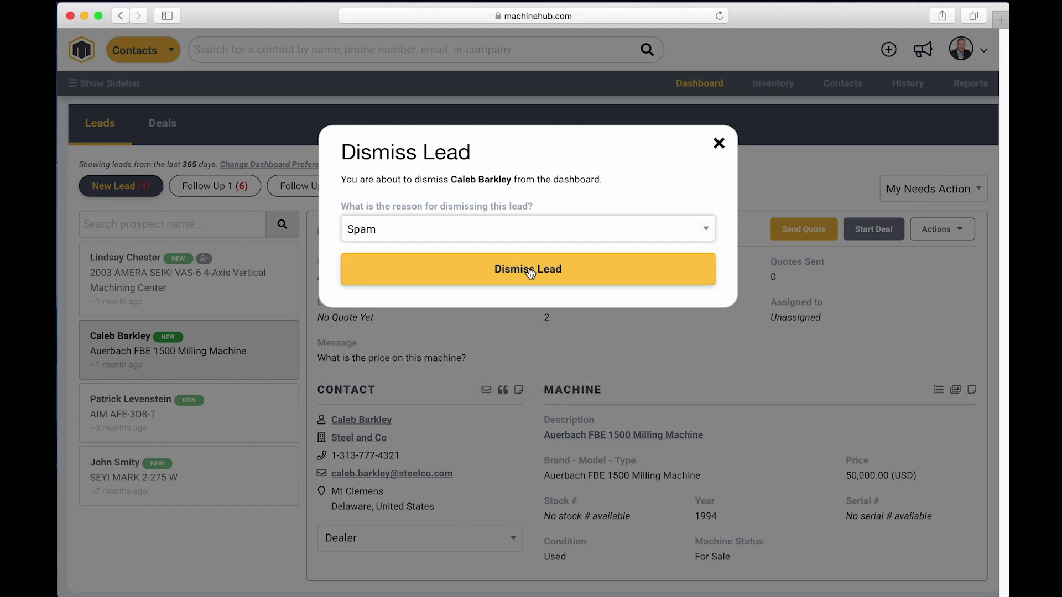
left_click(530, 270)
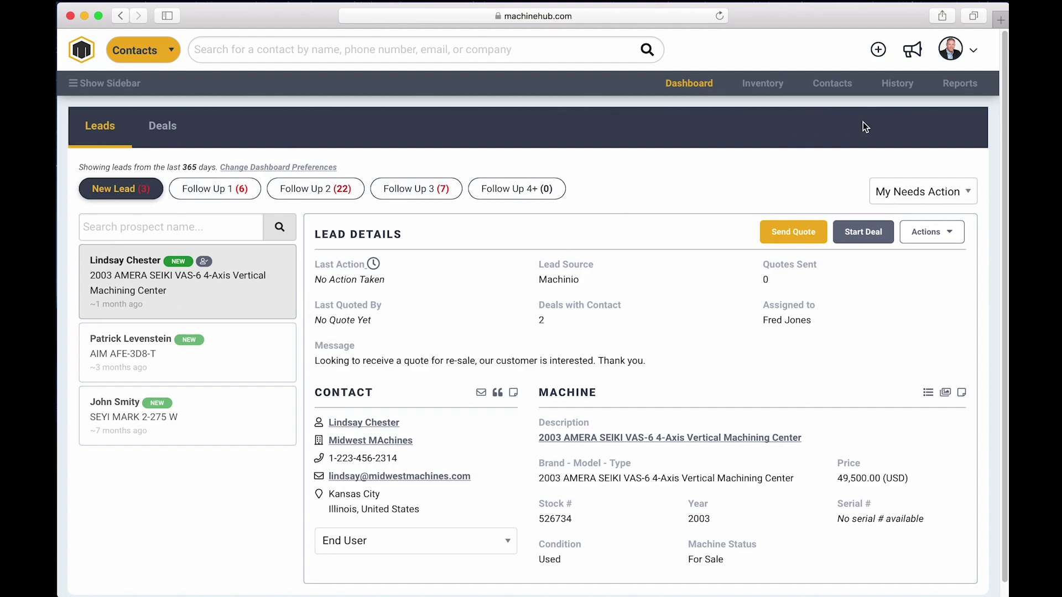
Open the list of history sections.
left_click(892, 90)
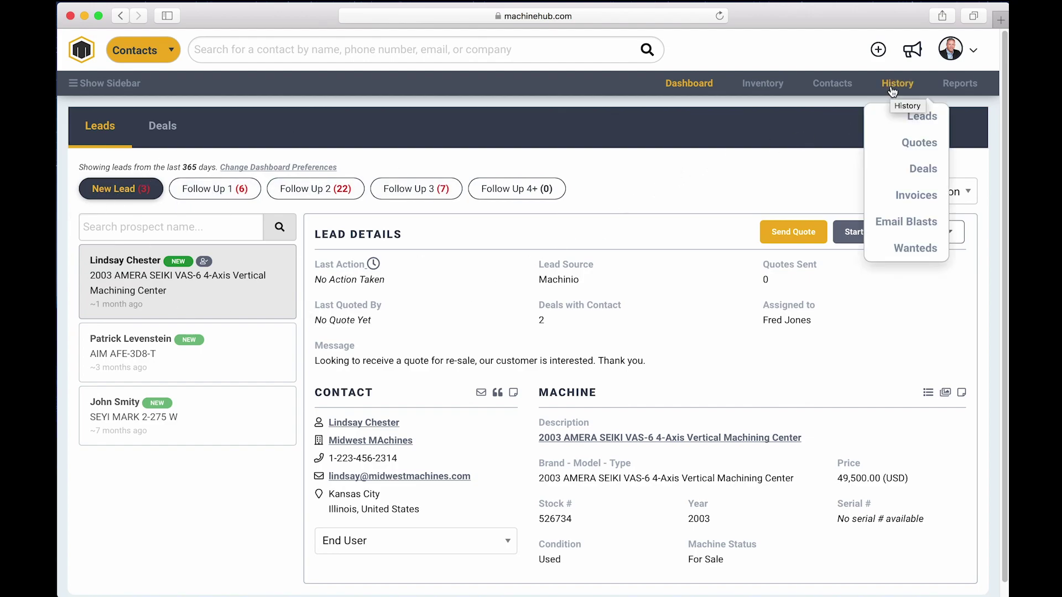